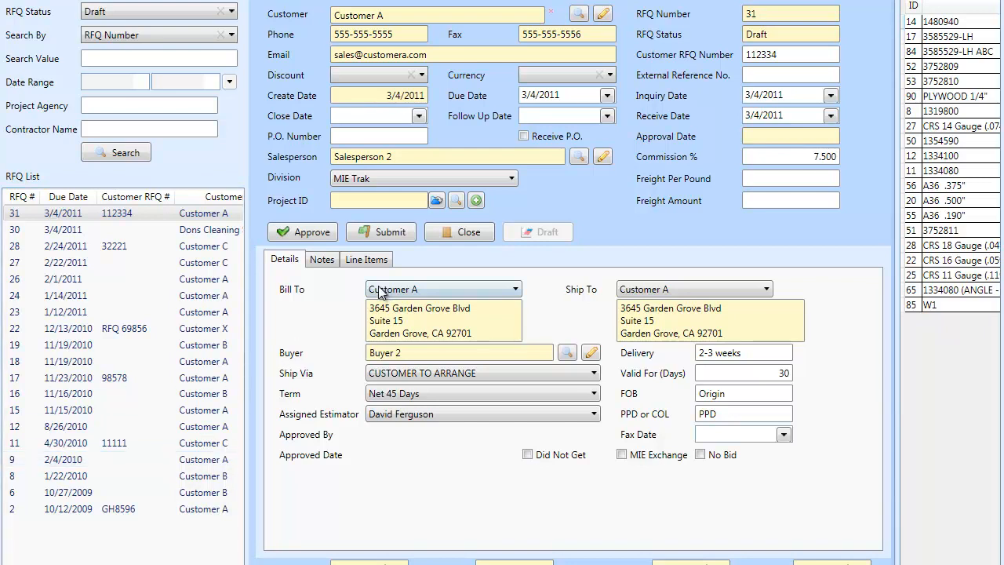
Step: Review the RFQ's line items and item 1328050's base prices, party prices and default RFQ price type options
click(370, 260)
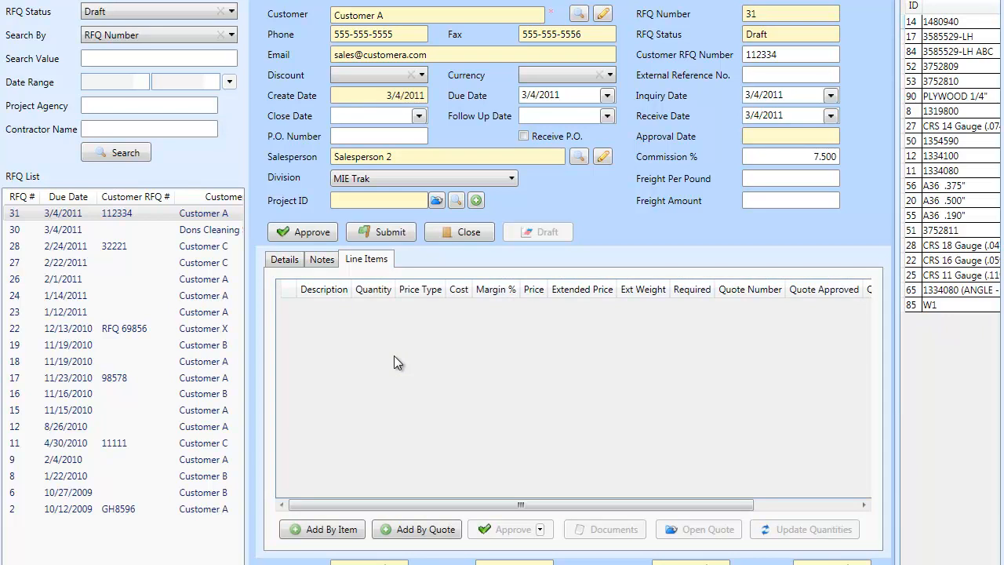
click(338, 0)
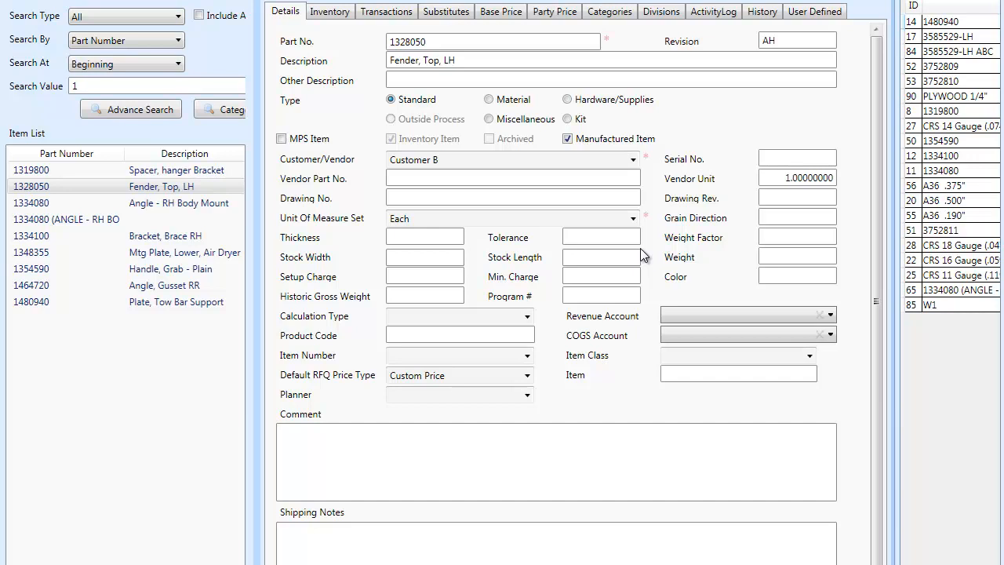
click(497, 16)
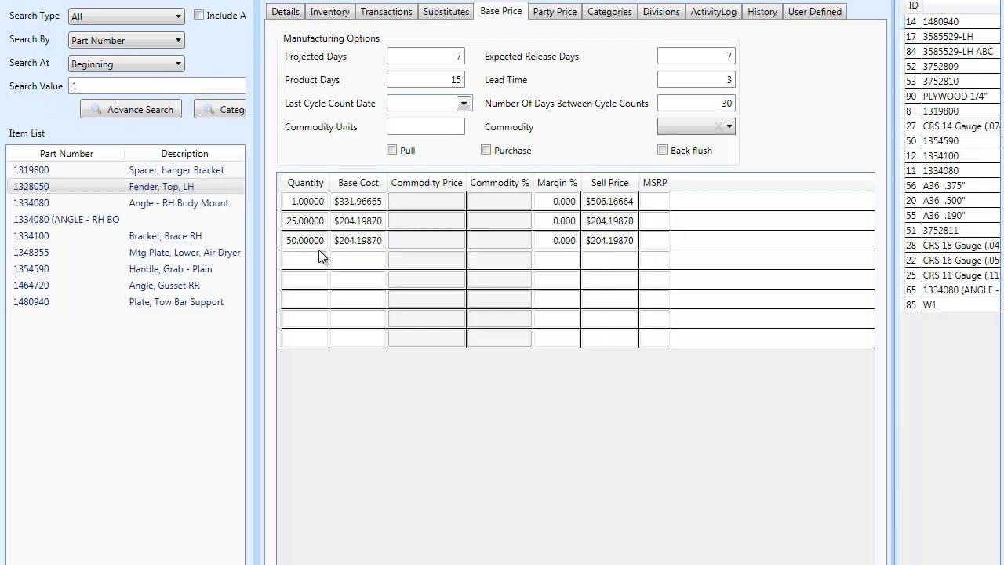
click(555, 18)
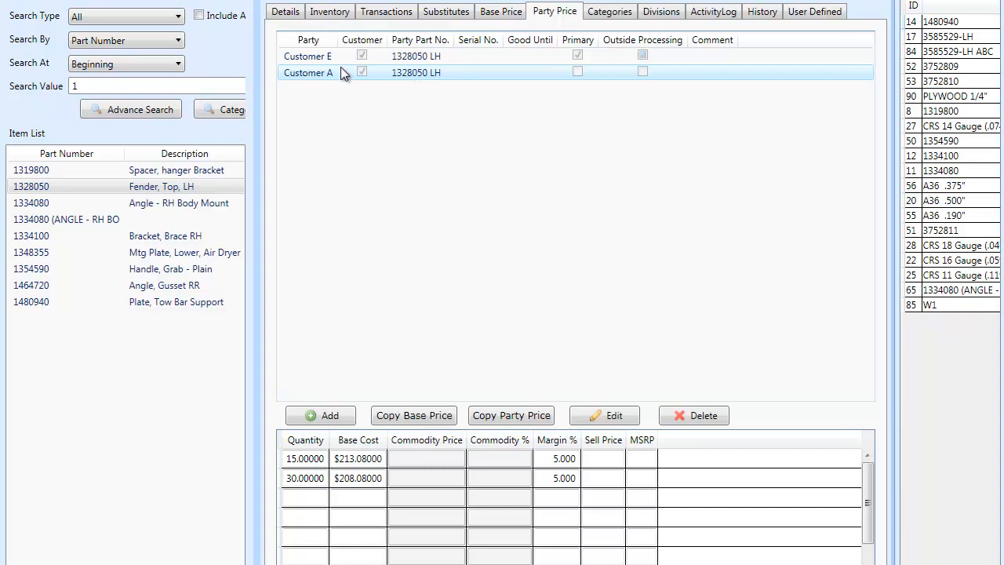
click(287, 14)
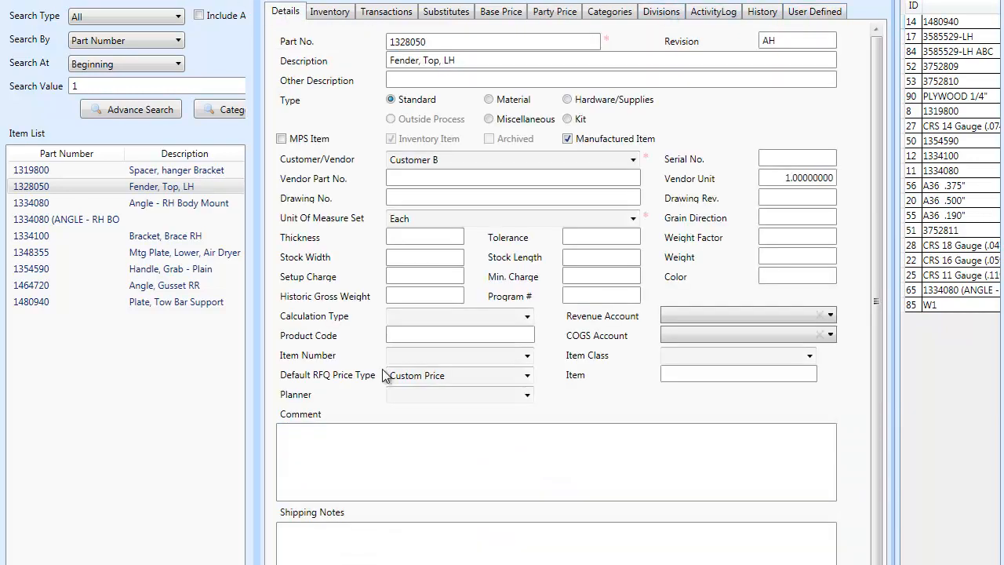
click(527, 376)
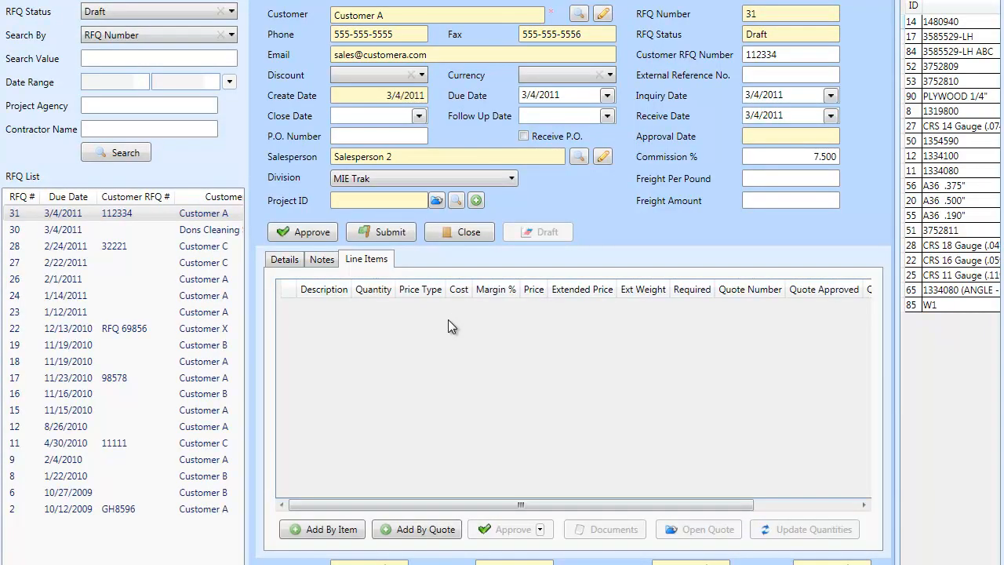
Step: Add item 1328050 as an RFQ line by searching part numbers for 132, and enter "Comments." as the line comment
click(330, 534)
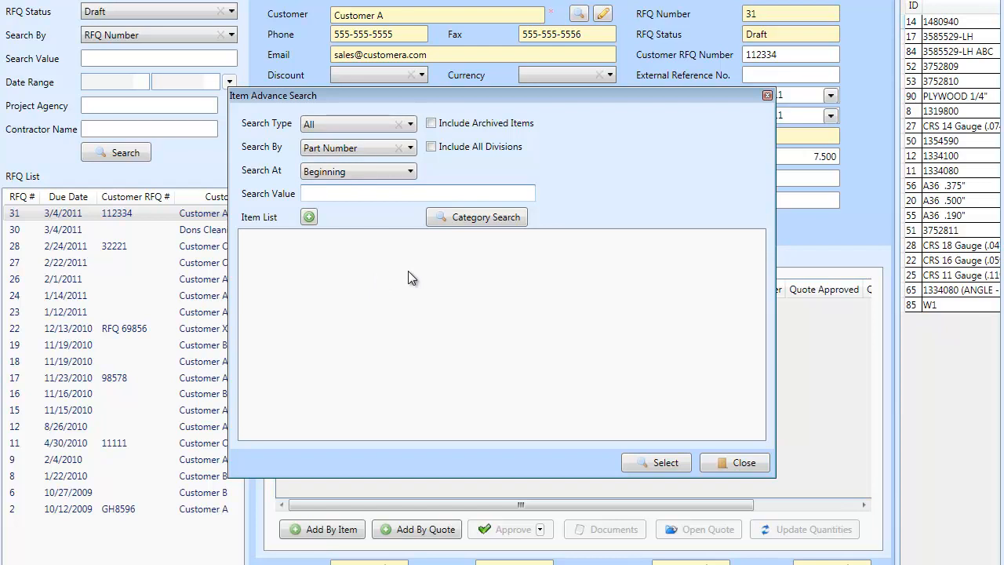
click(309, 217)
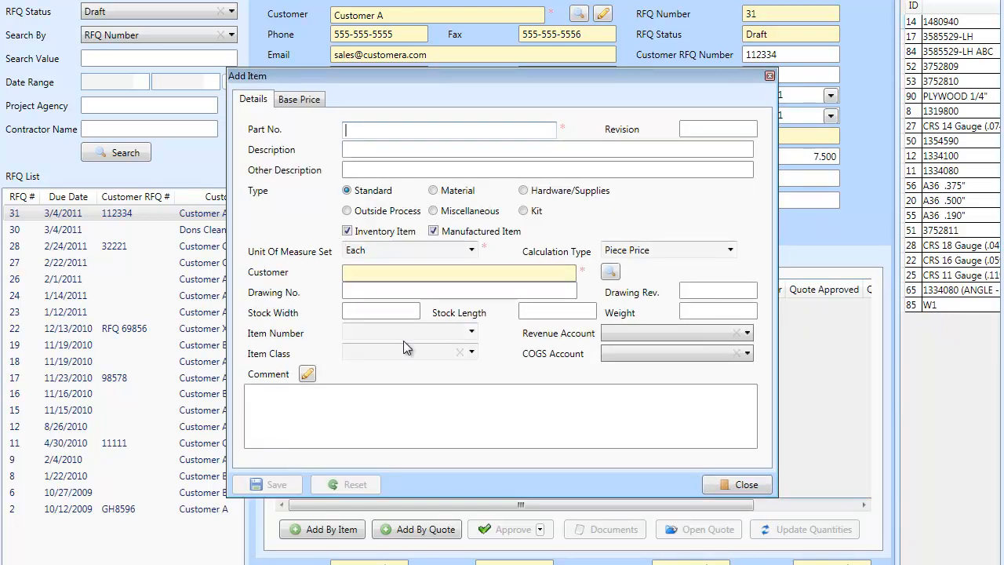
click(723, 486)
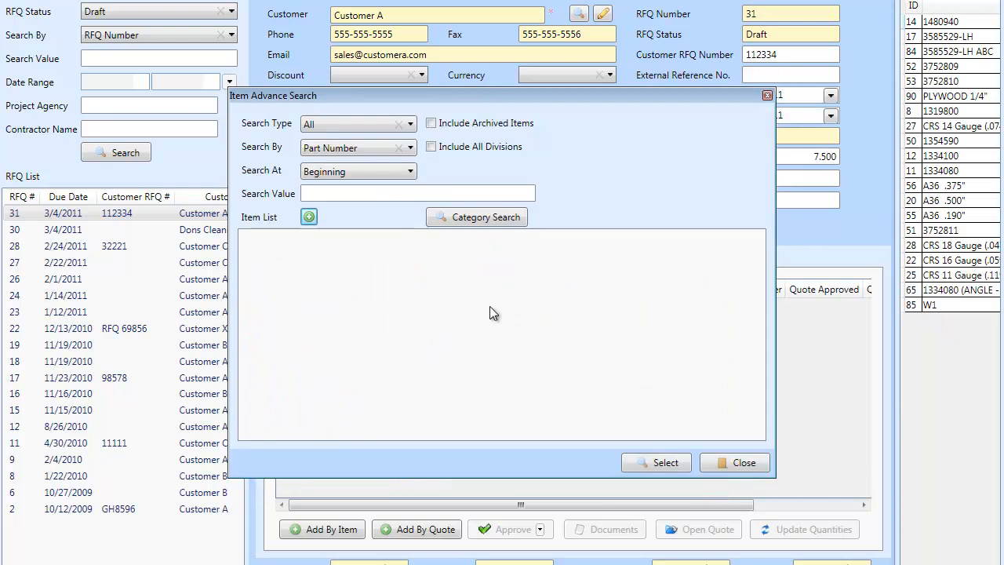
click(336, 194)
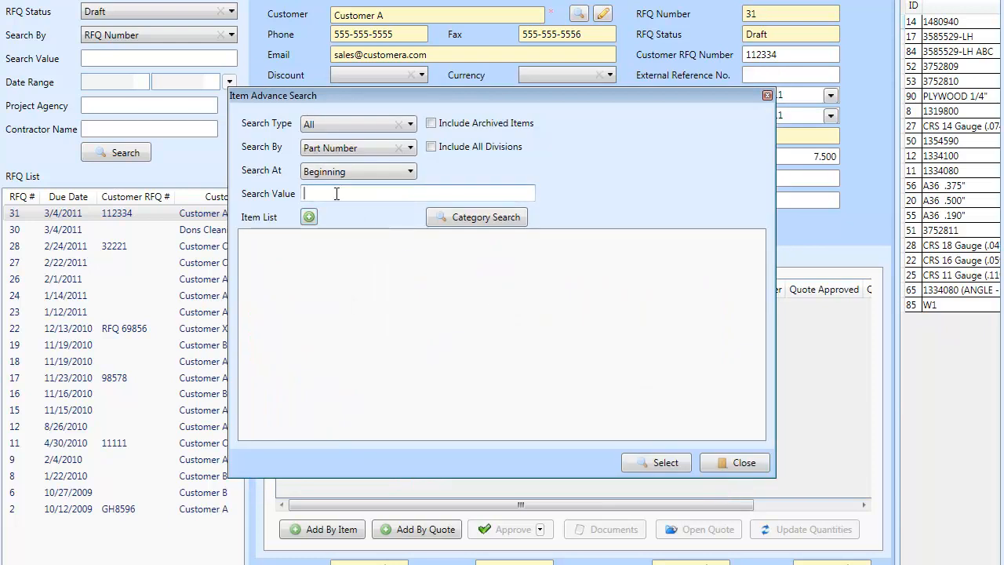
text(13)
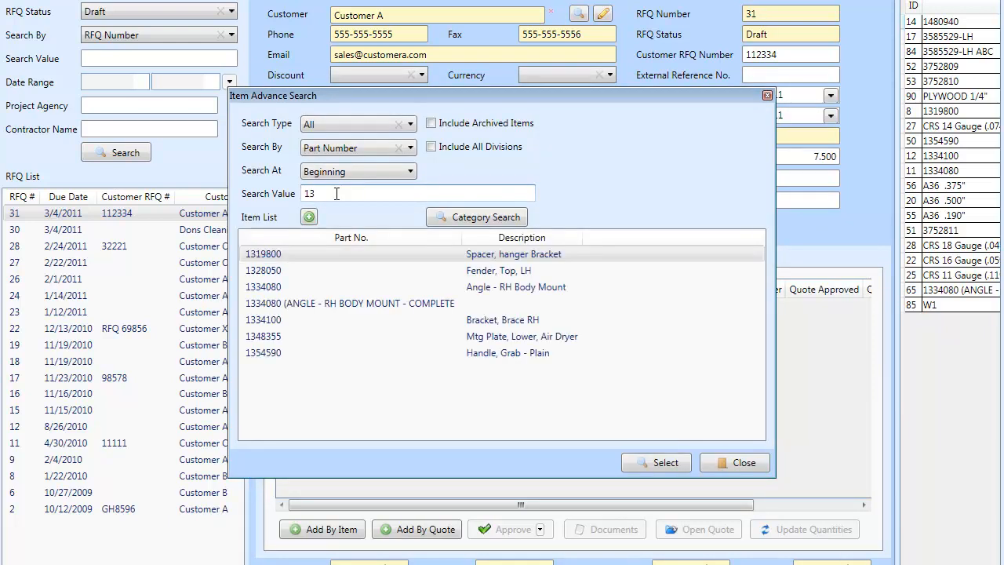
text(2)
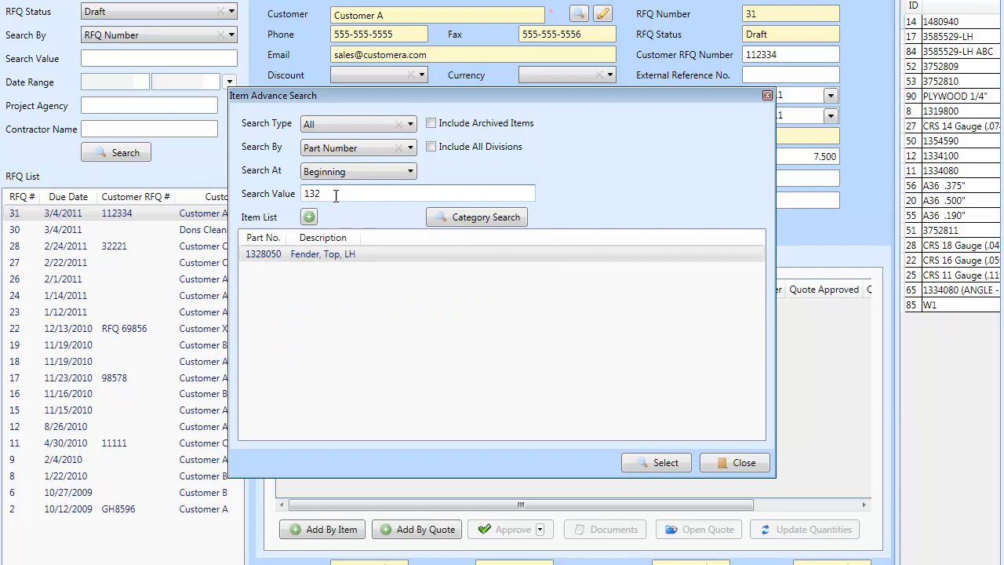
double_click(310, 255)
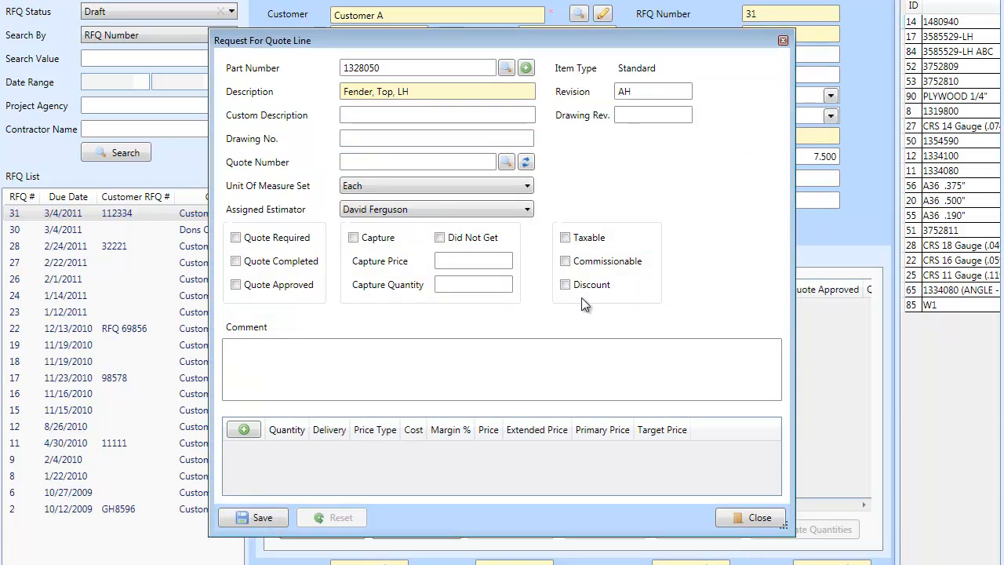
click(248, 355)
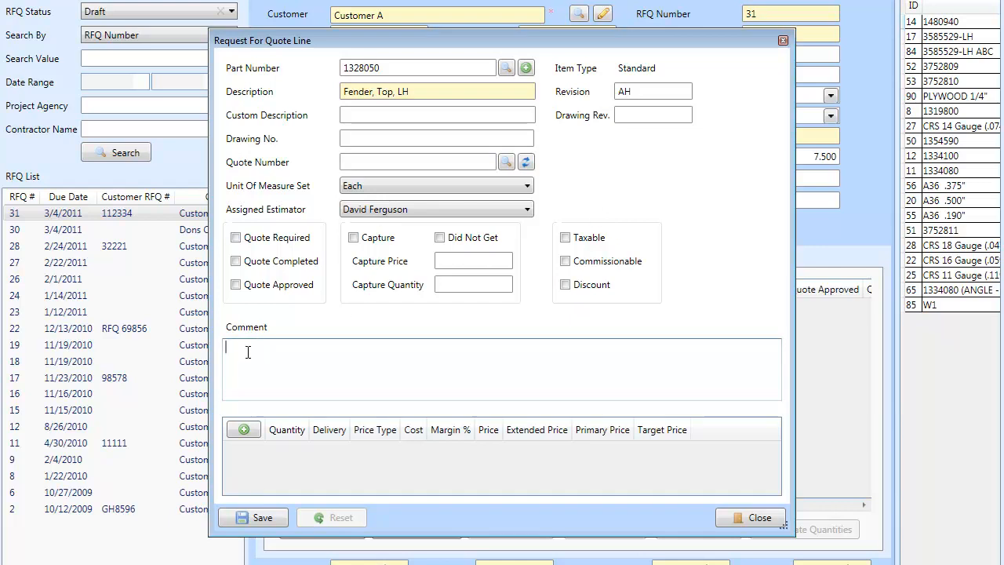
text(Qomments.)
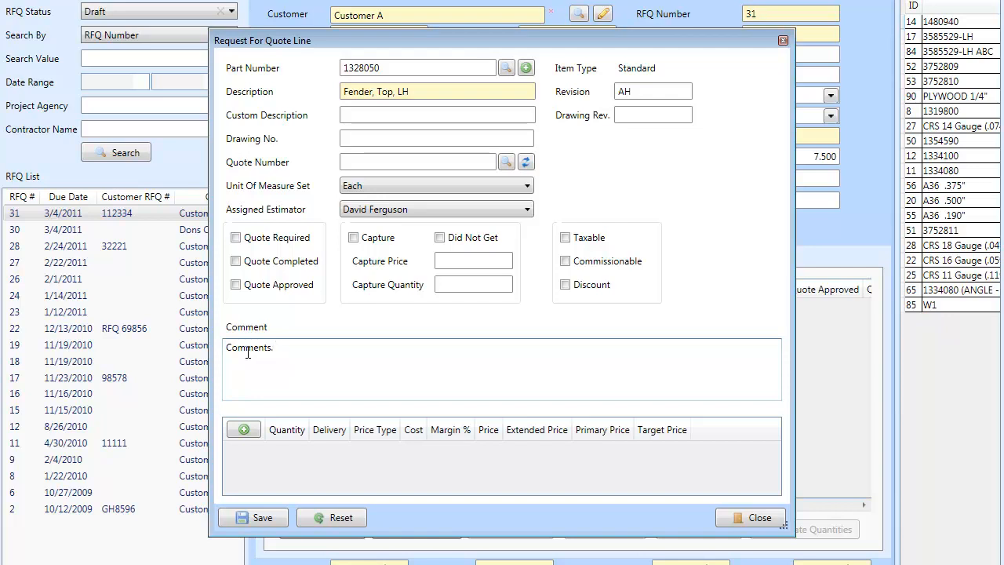
Step: Add quantities of 1, 50 and 500 to the quote line, each with a delivery of 1
click(243, 430)
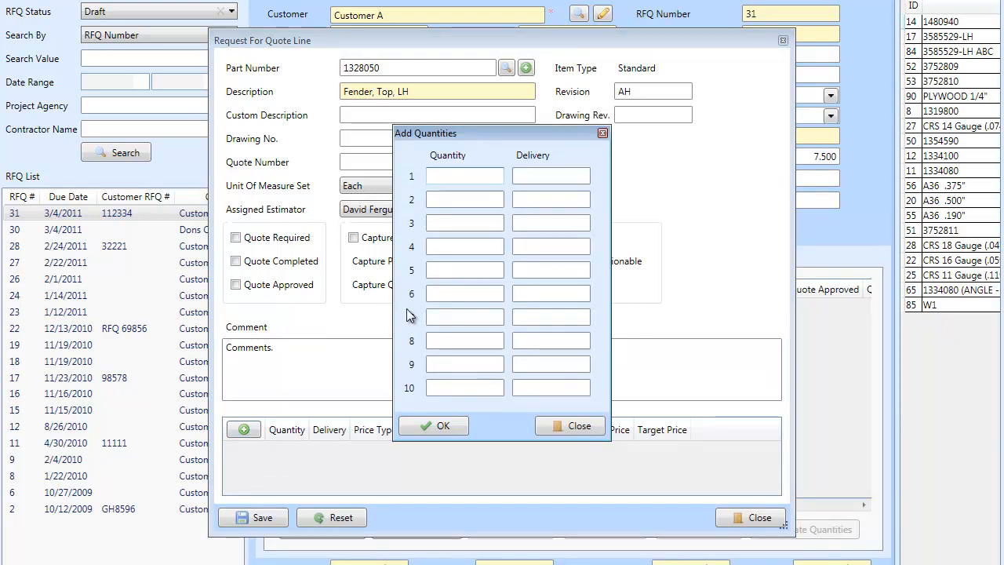
key(Tab)
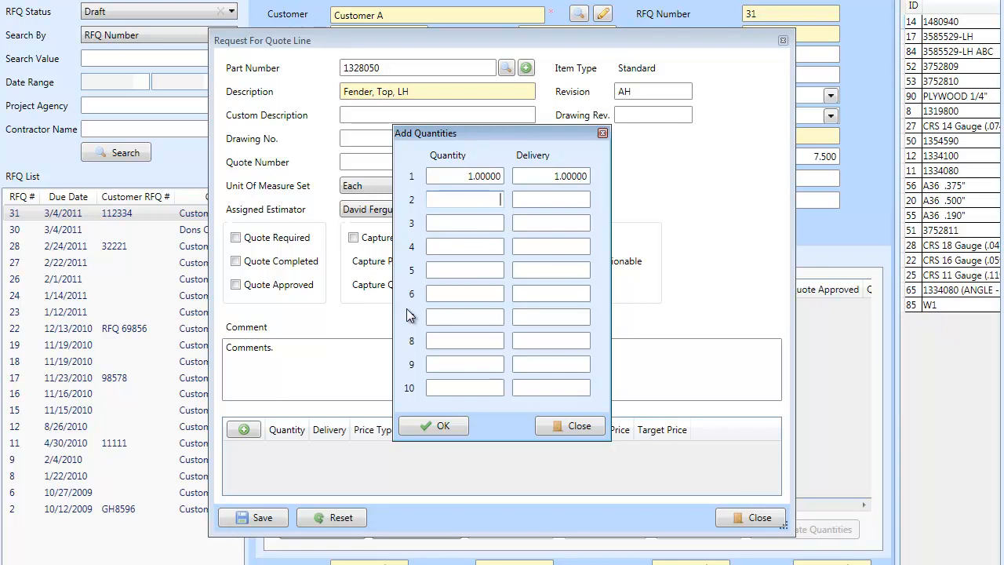
text(50)
key(Tab)
key(shift+Tab)
text(500)
key(Tab)
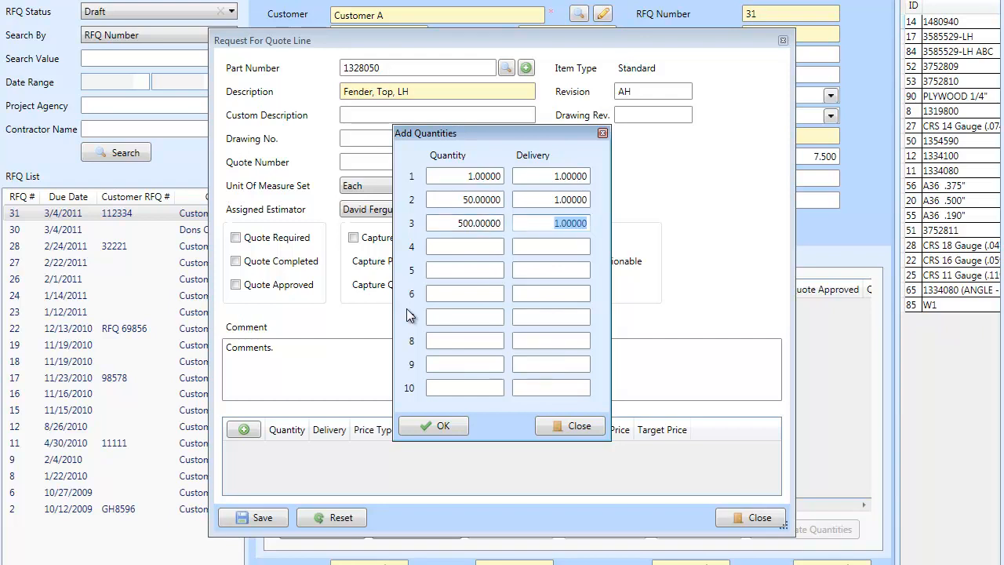
key(Tab)
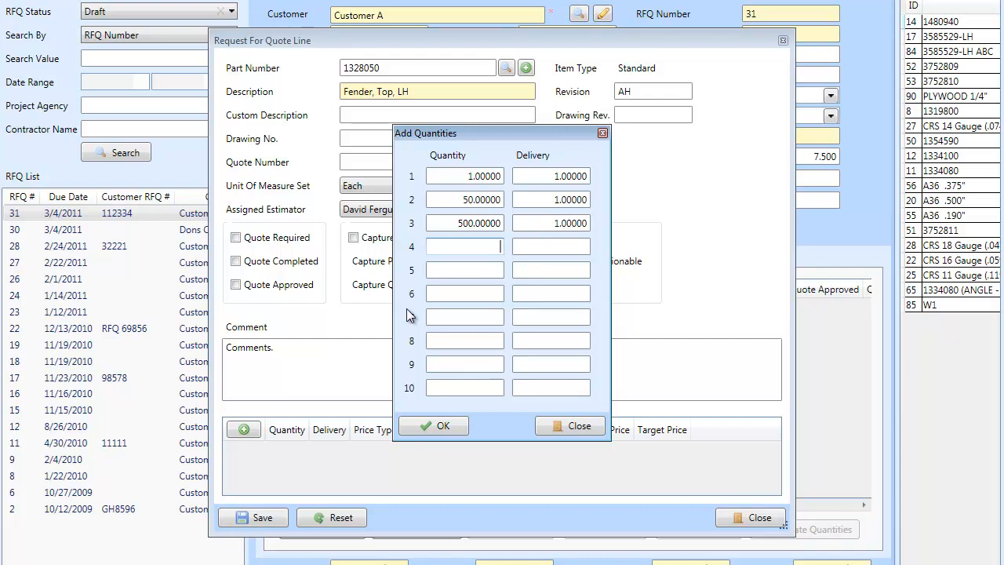
click(443, 426)
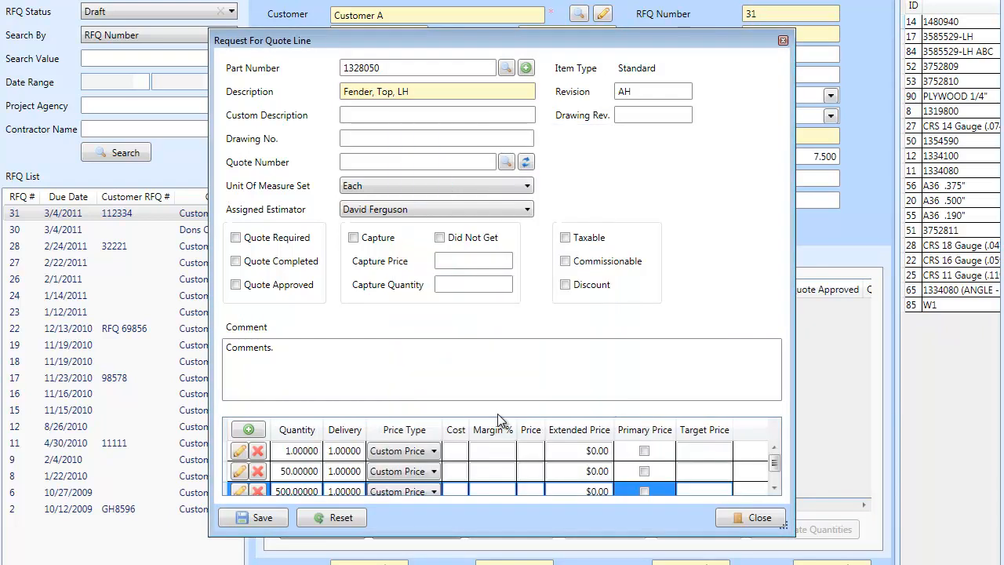
Step: Set the 50-piece quantity to a cost of $3 and a 10% margin, and mark it as the primary price
click(774, 489)
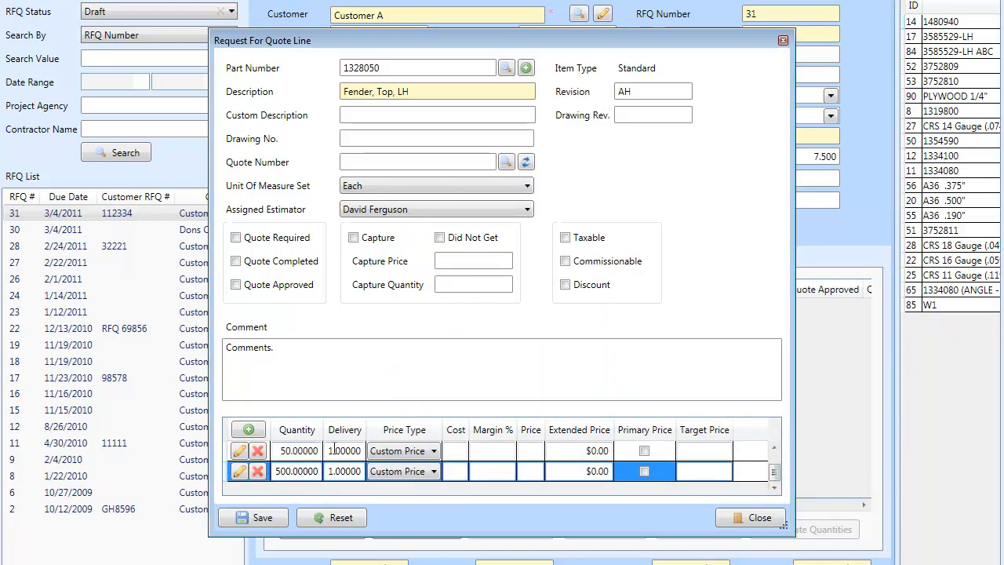
click(434, 455)
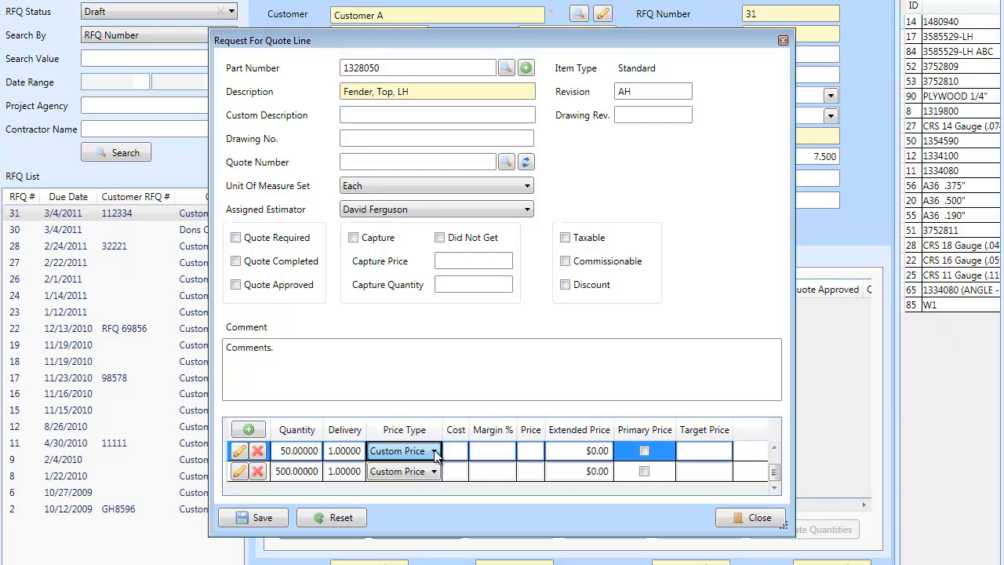
key(Tab)
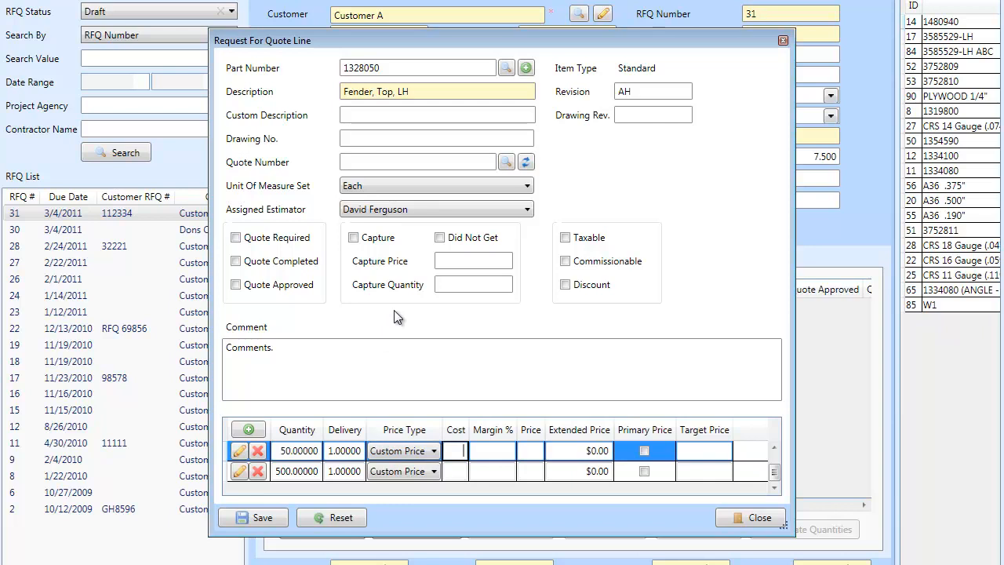
click(239, 451)
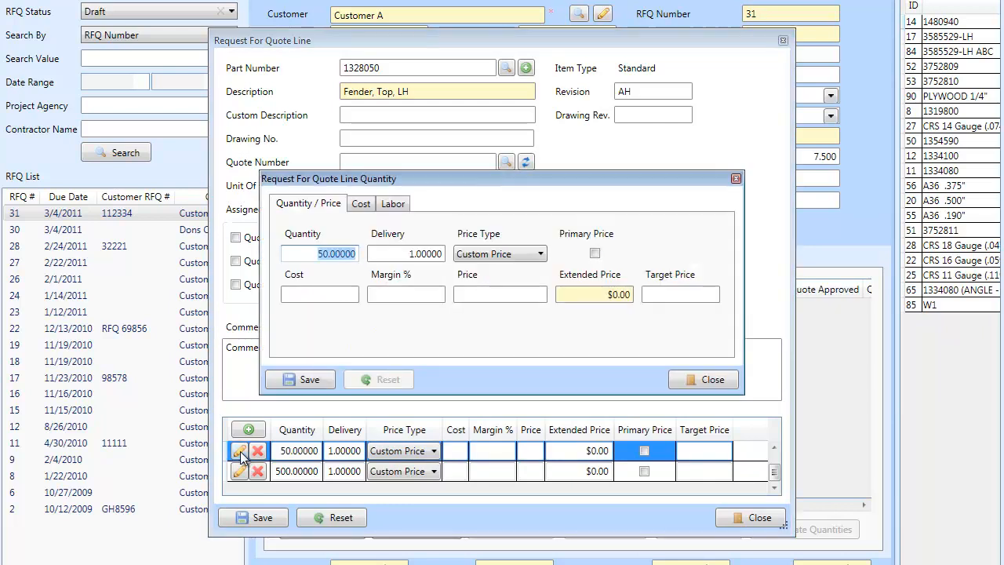
click(296, 295)
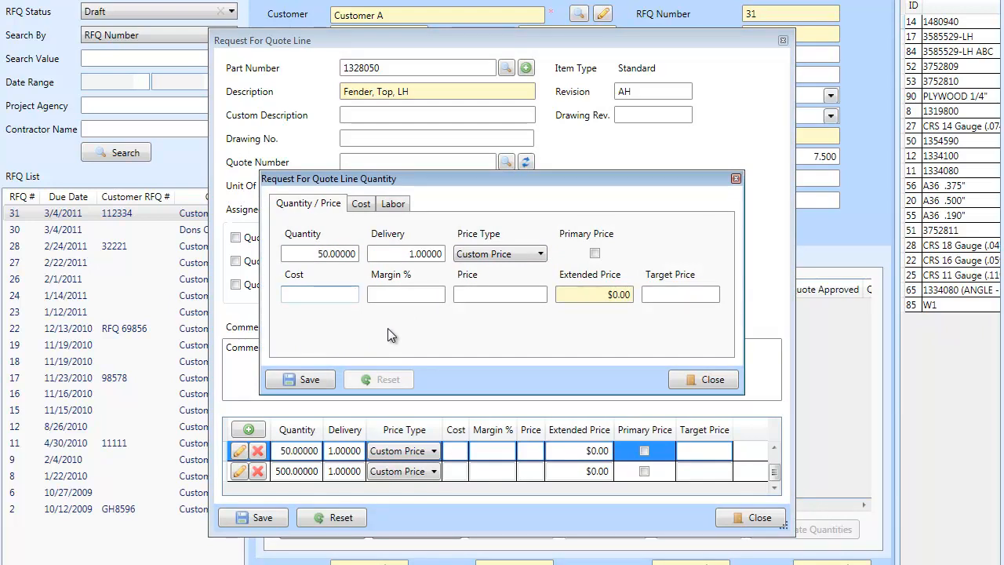
text(3)
key(Tab)
text(10)
key(Tab)
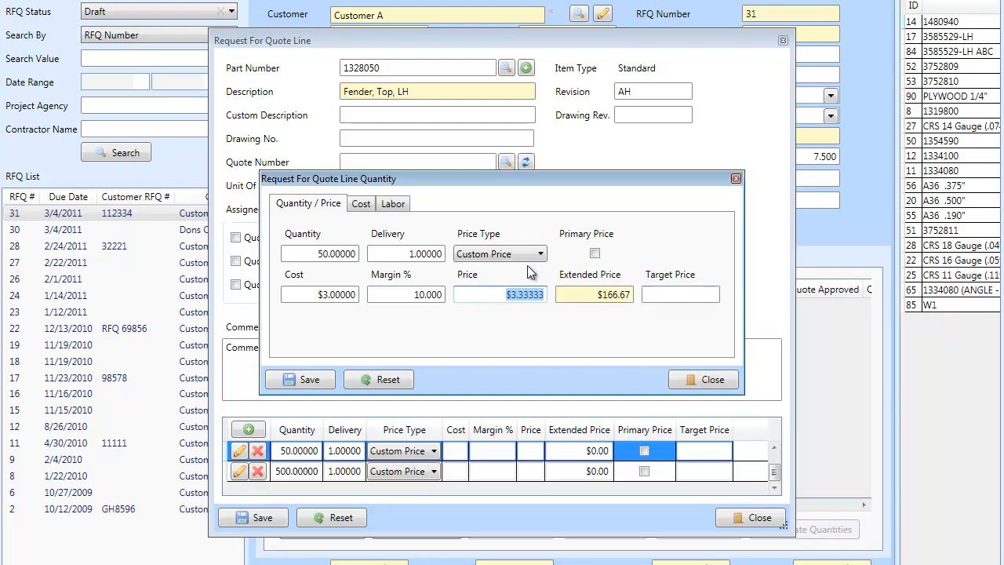
click(594, 254)
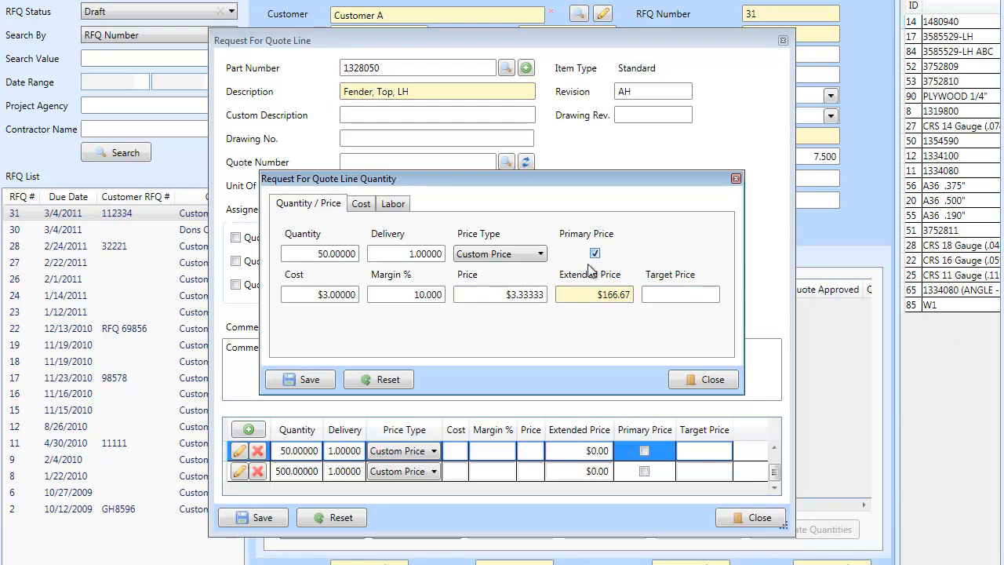
click(303, 380)
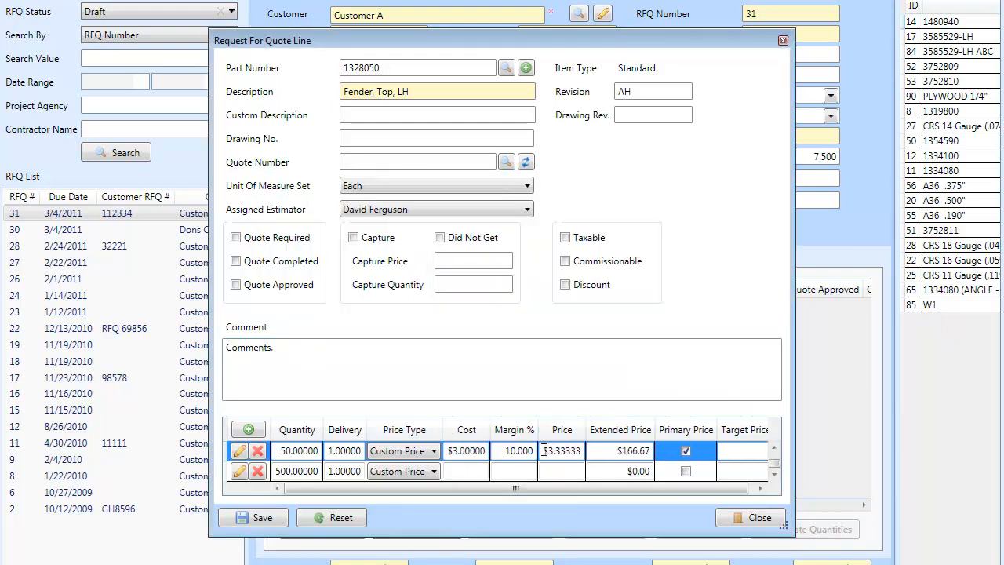
Step: Save the request for quote line and return to the RFQ's general details
click(263, 517)
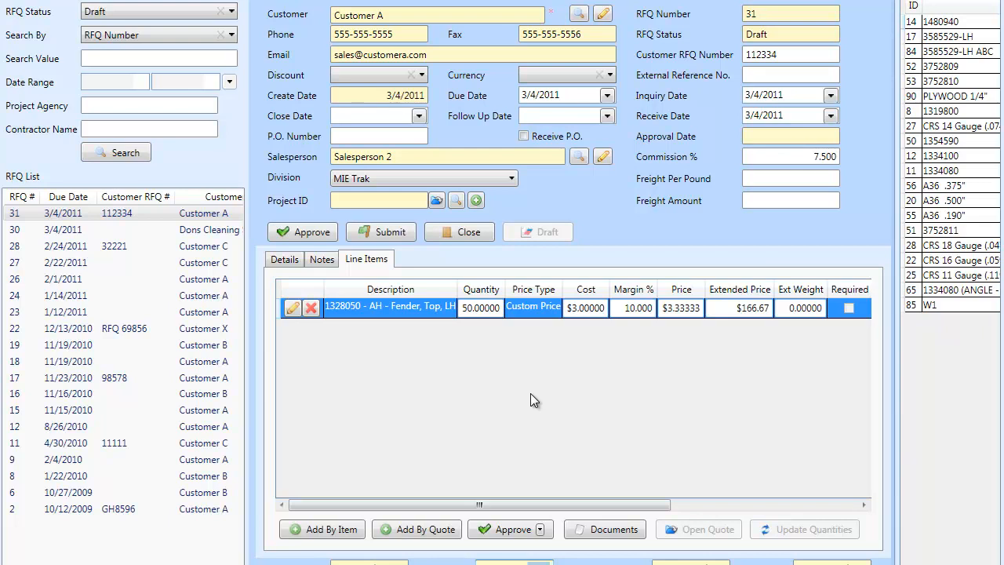
click(288, 262)
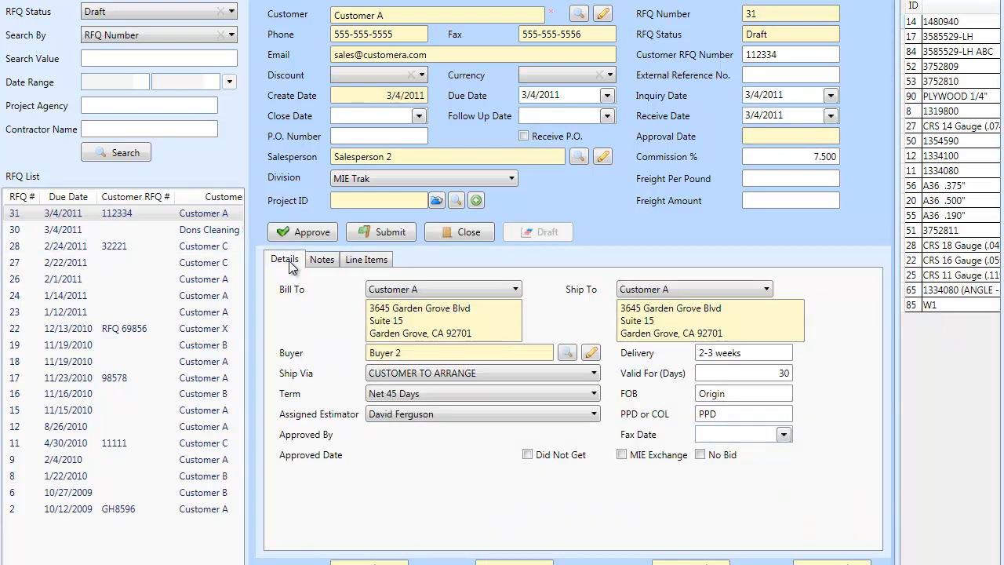